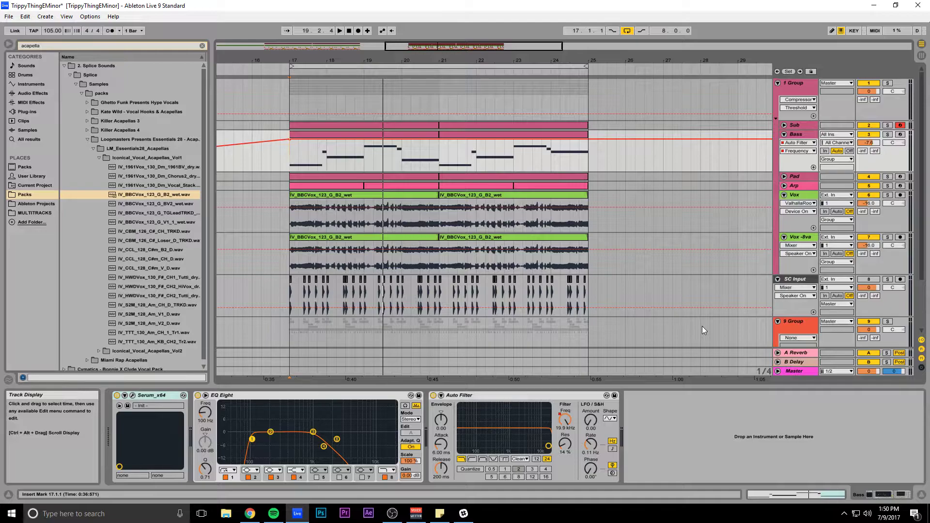
# Play the looped section from bar 17 to hear the full arrangement.
pyautogui.moveTo(441, 44); pyautogui.dragTo(366, 48)
pyautogui.scroll(-3, 430, 194)
pyautogui.scroll(3, 434, 202)
pyautogui.moveTo(430, 45); pyautogui.dragTo(478, 58)
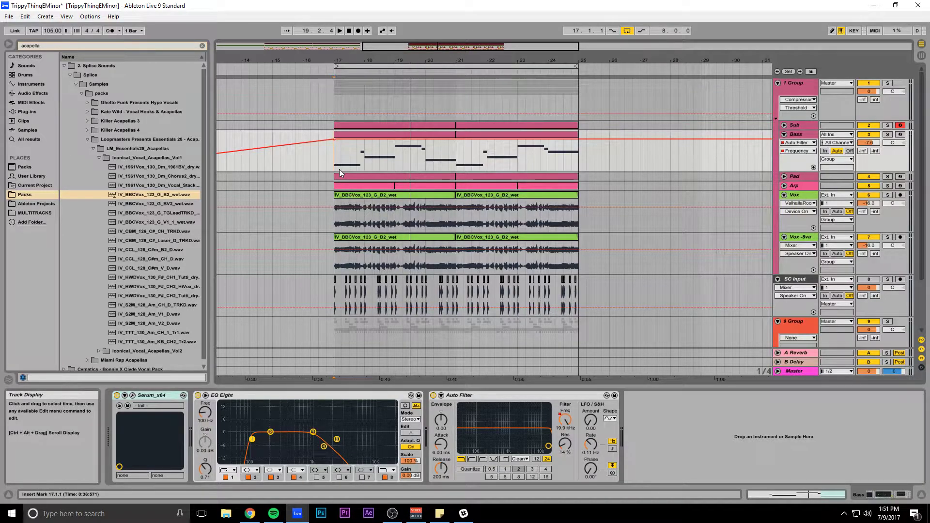
pyautogui.press('space')
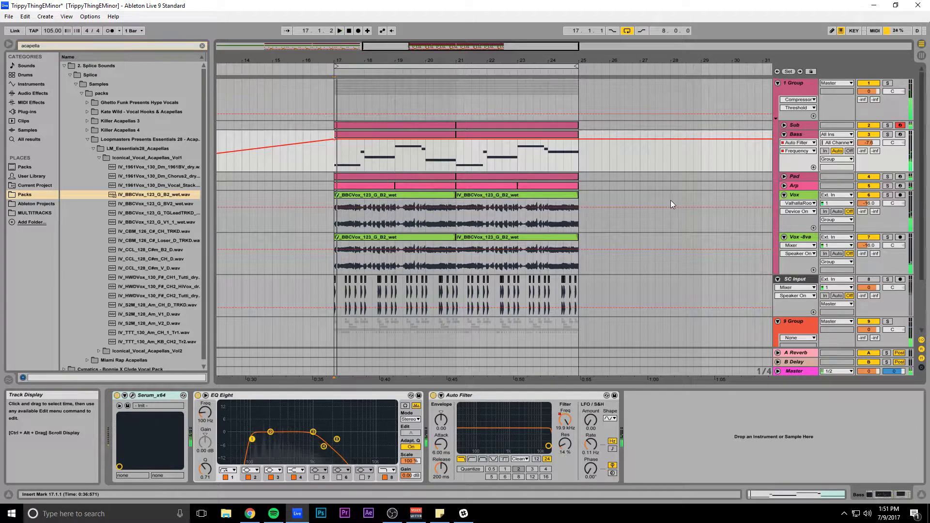
pyautogui.press('space')
pyautogui.moveTo(371, 60); pyautogui.dragTo(353, 90)
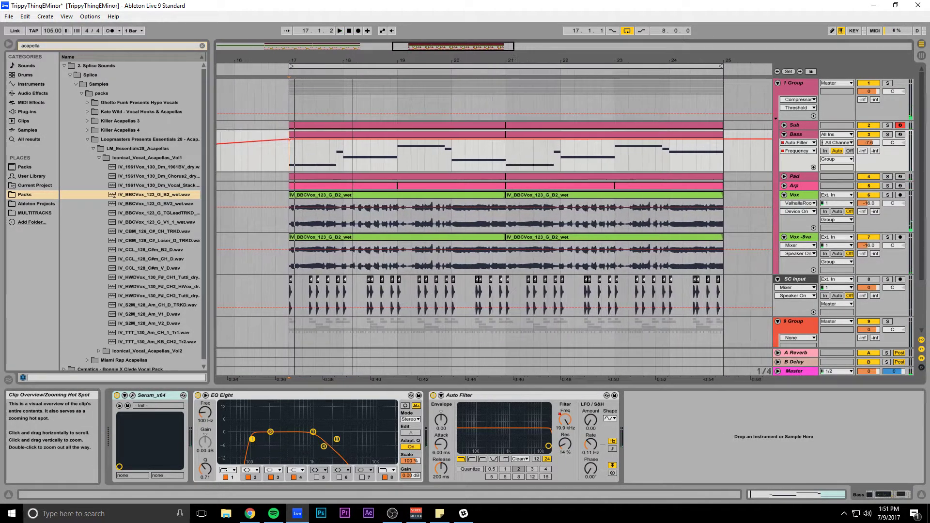
pyautogui.moveTo(434, 47); pyautogui.dragTo(437, 41)
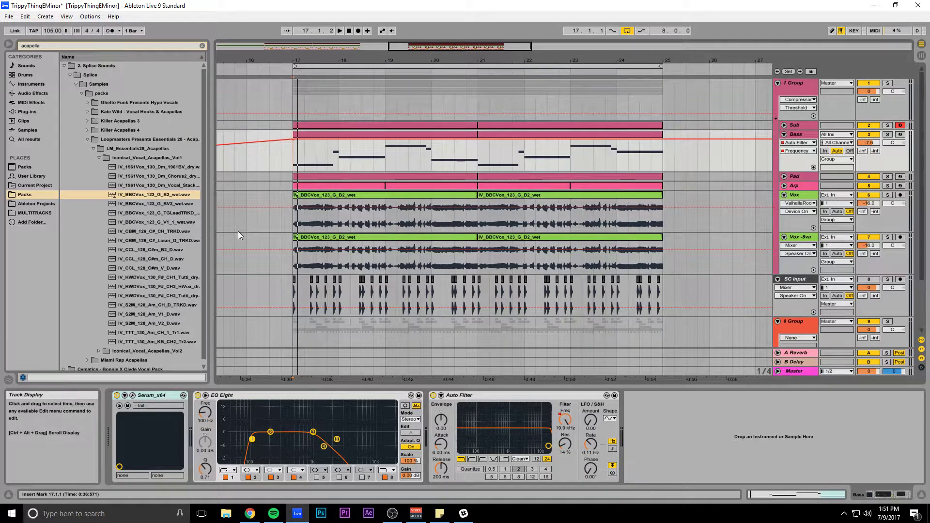
pyautogui.scroll(-3, 263, 206)
pyautogui.scroll(3, 484, 194)
pyautogui.click(633, 187)
pyautogui.moveTo(529, 62); pyautogui.dragTo(511, 47)
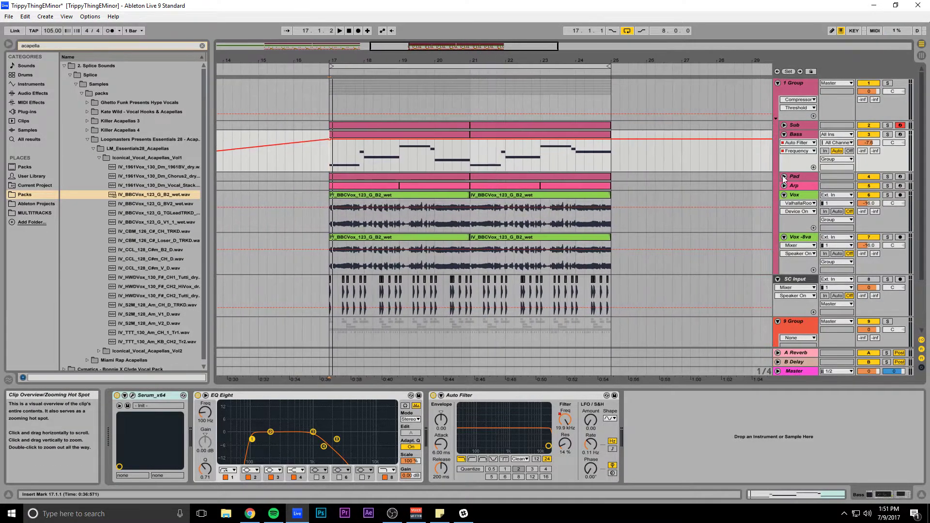
# Solo the Vox and Vox -8va tracks together and play the loop from bar 17.
pyautogui.click(888, 196)
pyautogui.keyDown('ctrl'); pyautogui.click(887, 237); pyautogui.keyUp('ctrl')
pyautogui.press('space')
pyautogui.click(496, 129)
pyautogui.moveTo(443, 45); pyautogui.dragTo(441, 57)
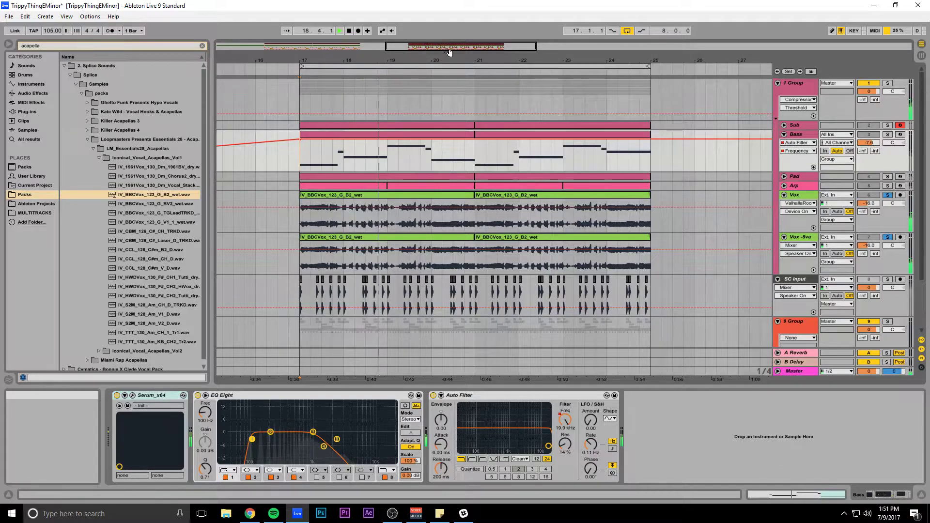
pyautogui.press('space')
# Clear the vocal solos, mute the Vox and Vox -8va tracks, and play the loop without vocals.
pyautogui.click(887, 195)
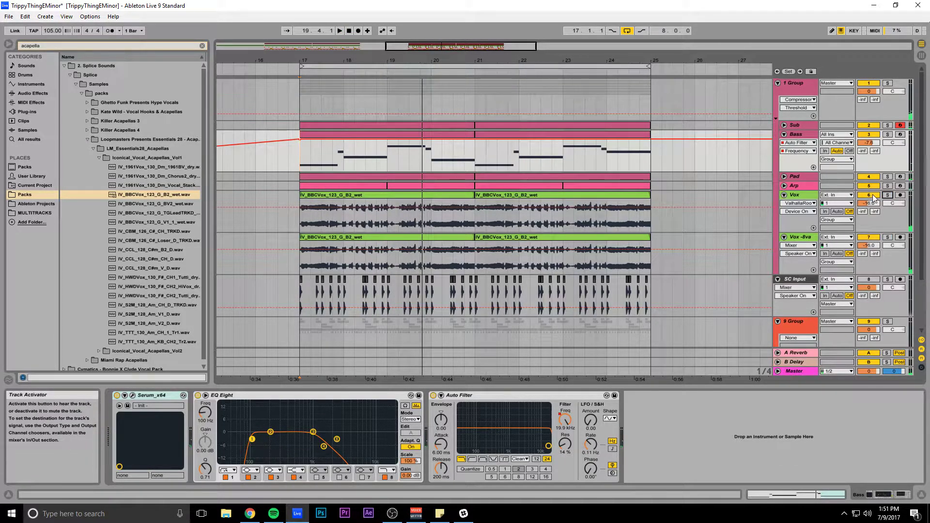
pyautogui.press('space')
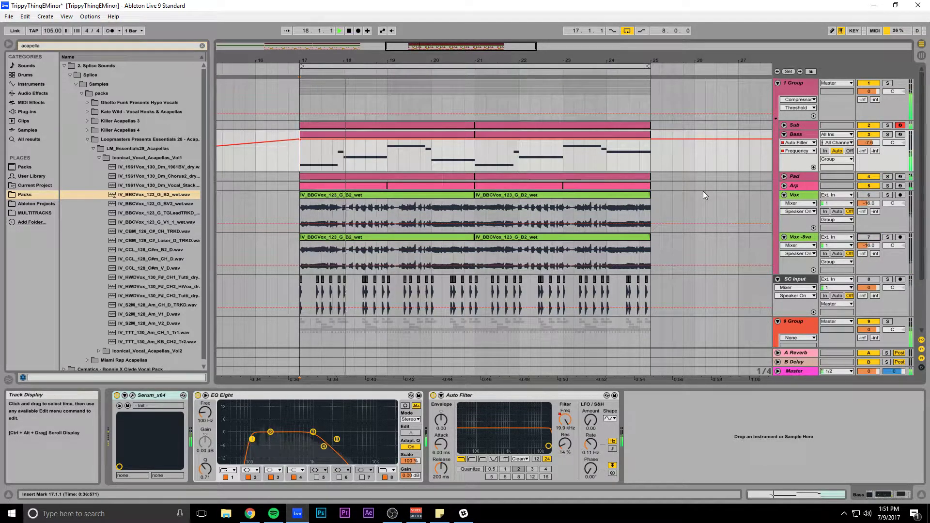
pyautogui.press('space')
# Reactivate the Vox and Vox -8va tracks and play the loop with the vocals in the mix.
pyautogui.click(872, 194)
pyautogui.click(869, 238)
pyautogui.press('space')
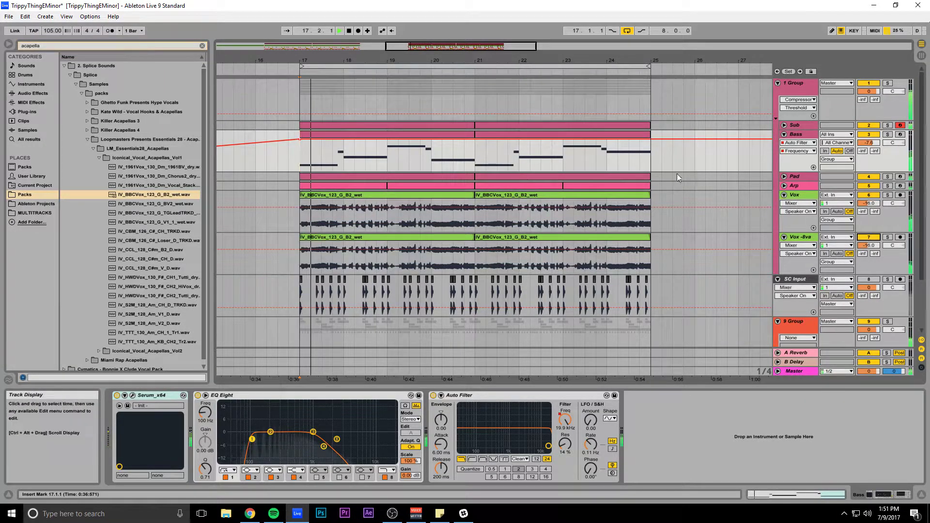
pyautogui.moveTo(458, 46)
pyautogui.mouseDown()
pyautogui.moveTo(456, 36)
pyautogui.moveTo(457, 57)
pyautogui.moveTo(488, 71)
pyautogui.moveTo(460, 46)
pyautogui.mouseUp()
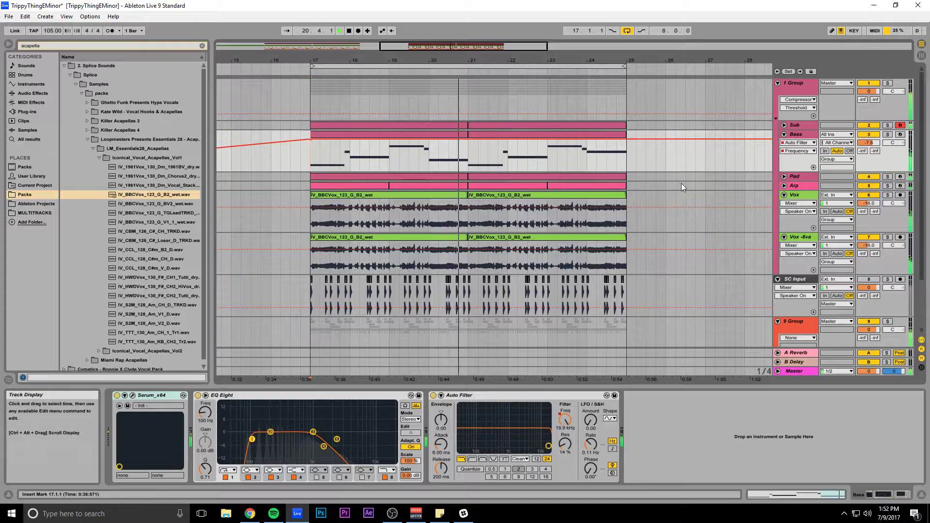
pyautogui.press('space')
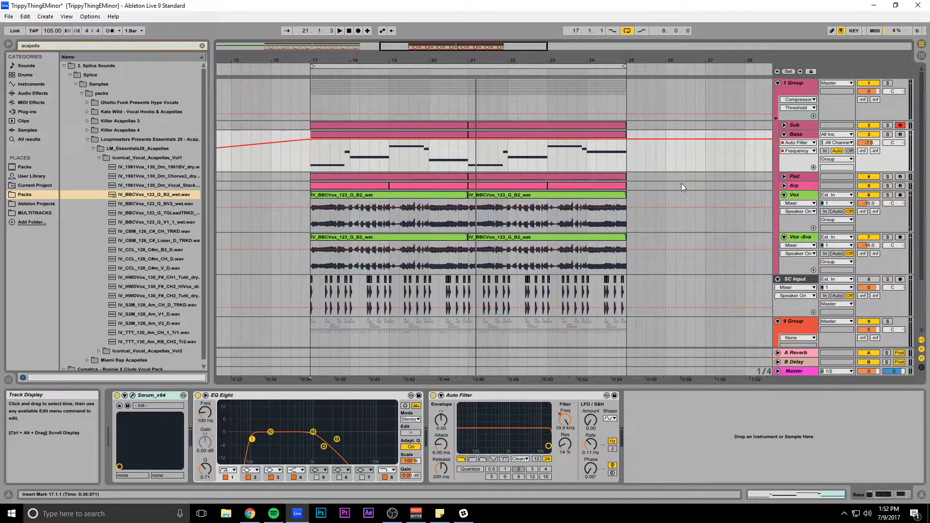
# Insert a new audio track directly below the Vox -8va track.
pyautogui.moveTo(465, 46); pyautogui.dragTo(496, 30)
pyautogui.scroll(-2, 662, 153)
pyautogui.scroll(2, 658, 154)
pyautogui.click(514, 132)
pyautogui.click(800, 238)
pyautogui.hotkey('ctrl', 't')
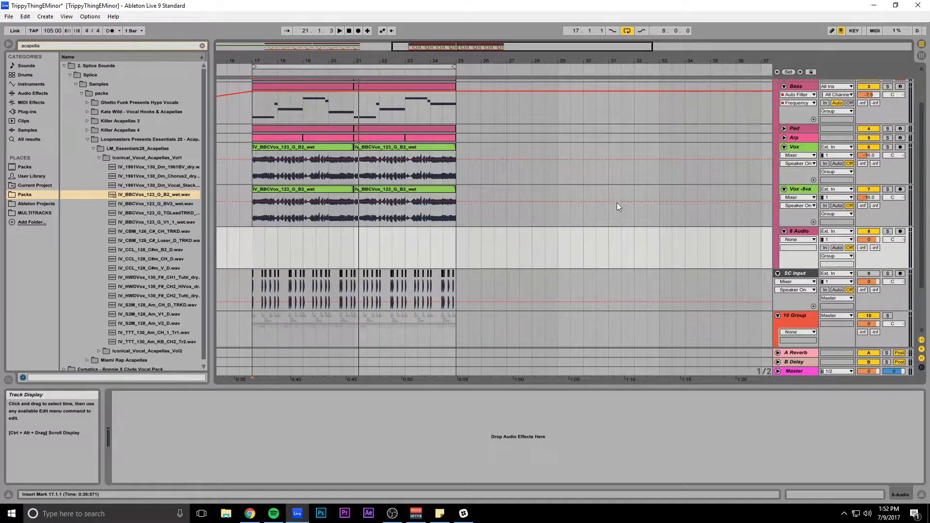
# Place the original IV_BBCVox_123_G_B2_wet sample on the new audio track at bar 25 and play it.
pyautogui.moveTo(140, 196); pyautogui.dragTo(459, 244)
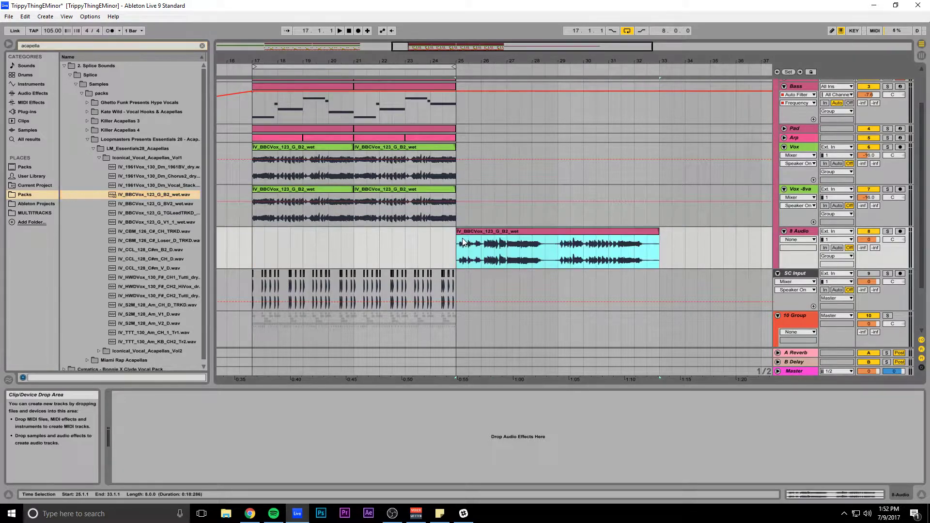
pyautogui.press('space')
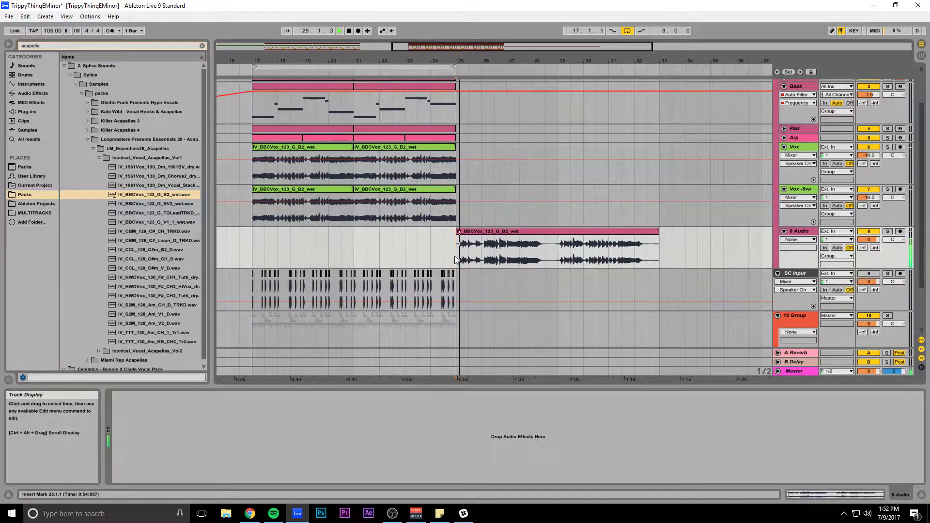
pyautogui.moveTo(448, 48); pyautogui.dragTo(489, 66)
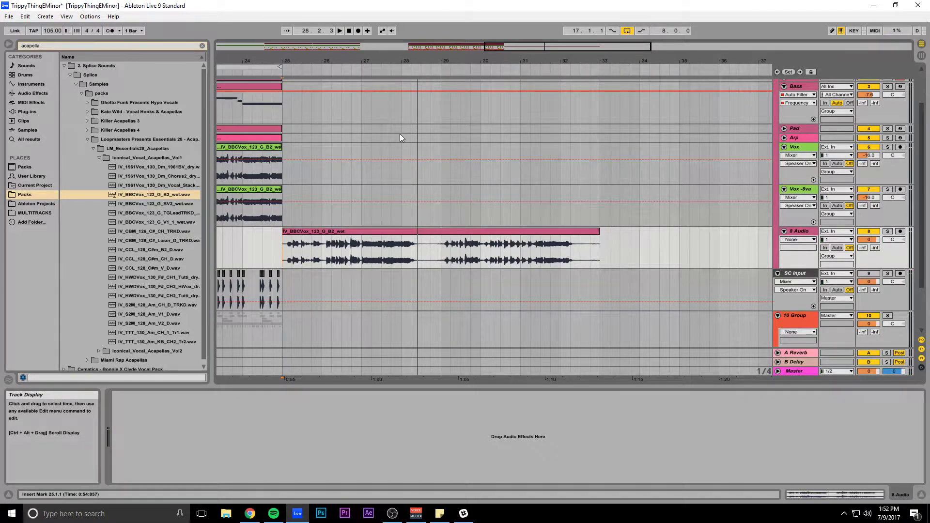
pyautogui.moveTo(503, 47); pyautogui.dragTo(418, 34)
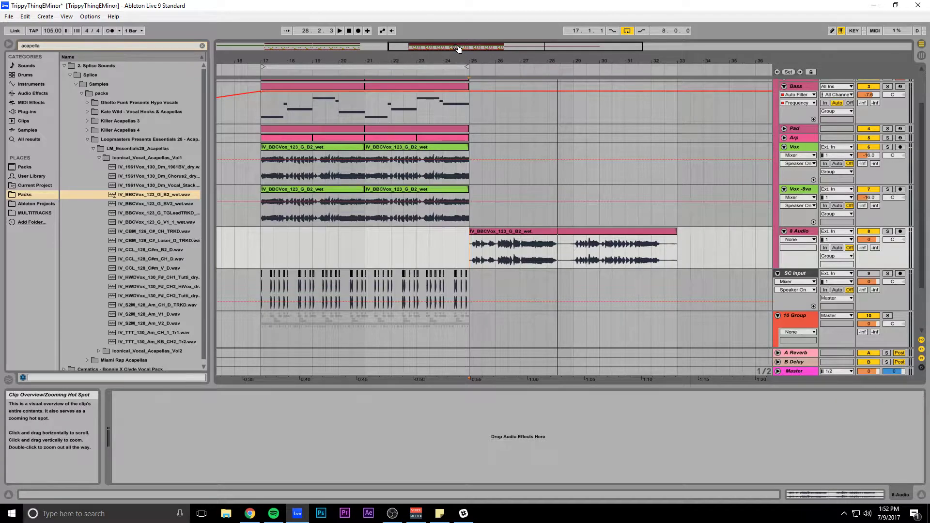
pyautogui.moveTo(453, 48); pyautogui.dragTo(537, 50)
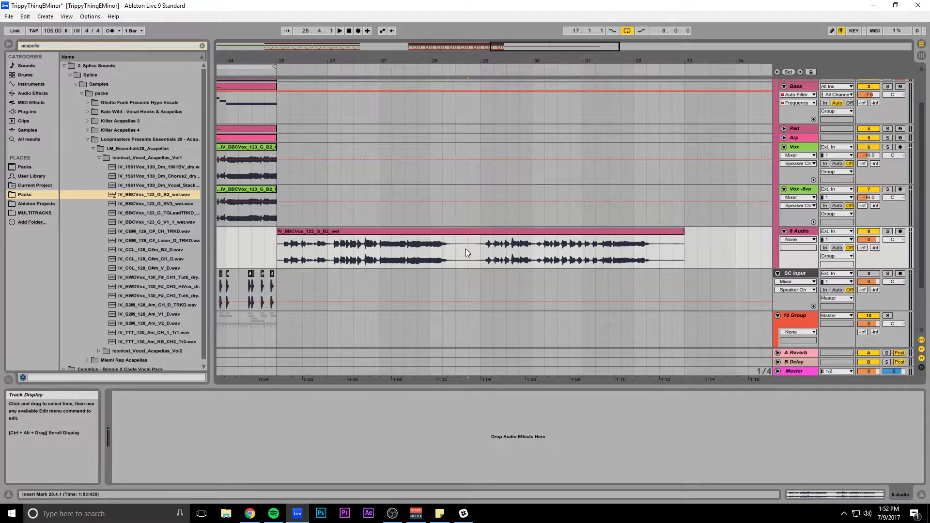
# Cut out the silence between the sample's two vocal phrases around bar 28 and butt the second phrase against the first.
pyautogui.moveTo(452, 249); pyautogui.dragTo(472, 238)
pyautogui.hotkey('ctrl', 'e')
pyautogui.press('Delete')
pyautogui.moveTo(499, 47); pyautogui.dragTo(412, 83)
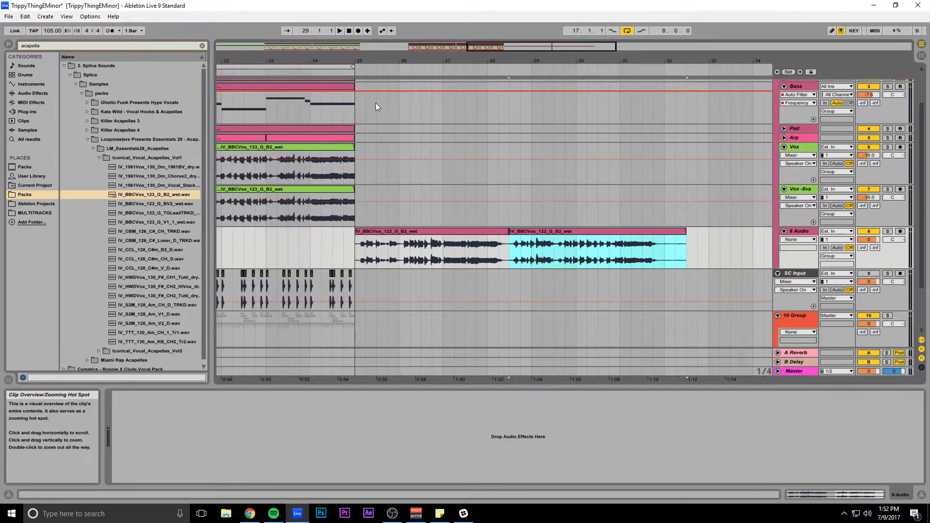
pyautogui.moveTo(514, 47); pyautogui.dragTo(523, 63)
pyautogui.press('Left')
pyautogui.press('Left')
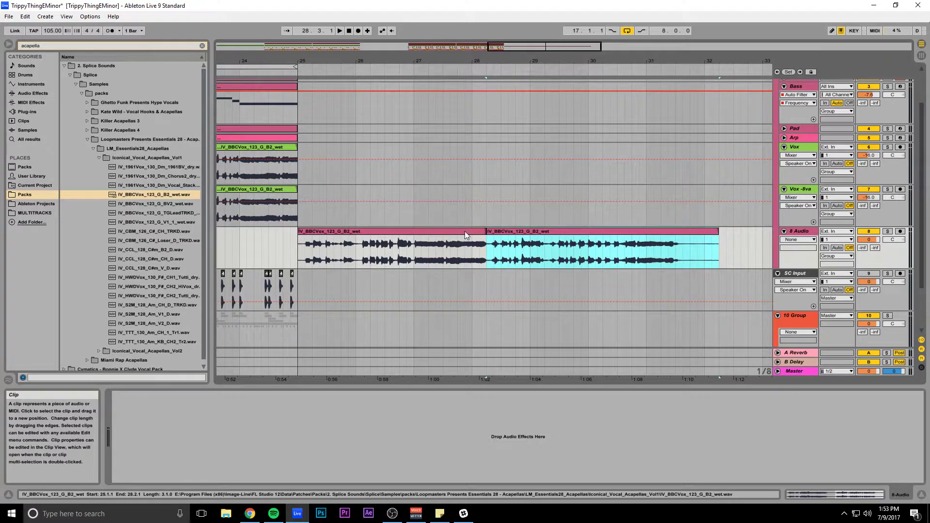
pyautogui.moveTo(487, 232); pyautogui.dragTo(494, 232)
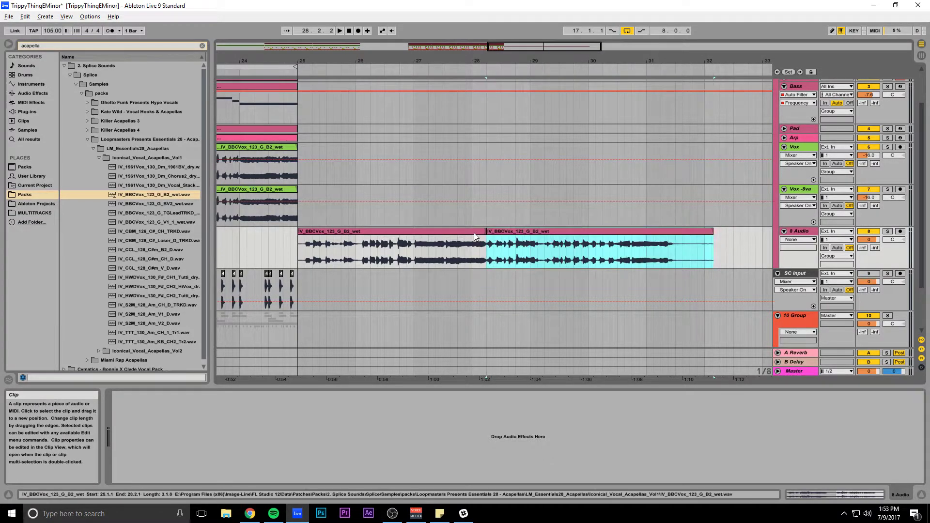
# Consolidate the two vocal phrases into one clip and trim it to four bars, from bar 25 to bar 29.
pyautogui.hotkey('ctrl', 'j')
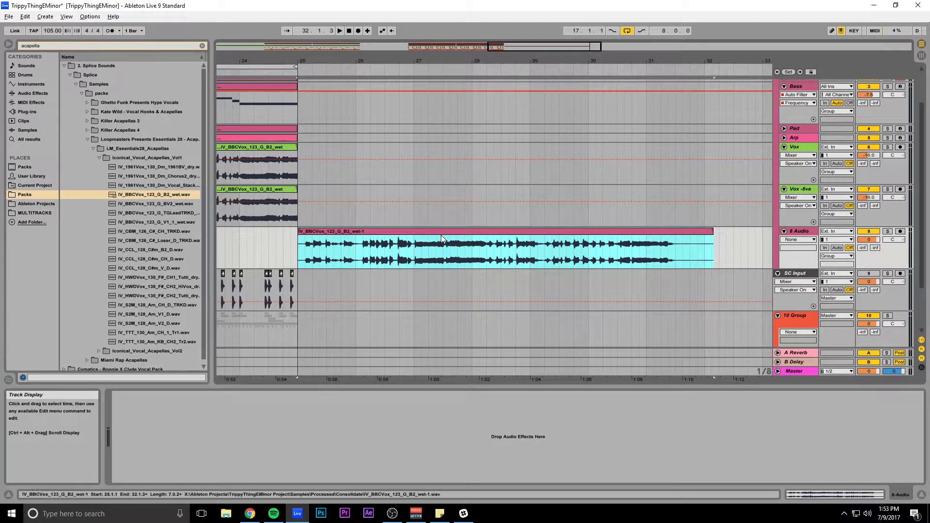
pyautogui.moveTo(298, 235)
pyautogui.mouseDown()
pyautogui.moveTo(356, 238)
pyautogui.moveTo(315, 233)
pyautogui.mouseUp()
pyautogui.moveTo(667, 231); pyautogui.dragTo(530, 234)
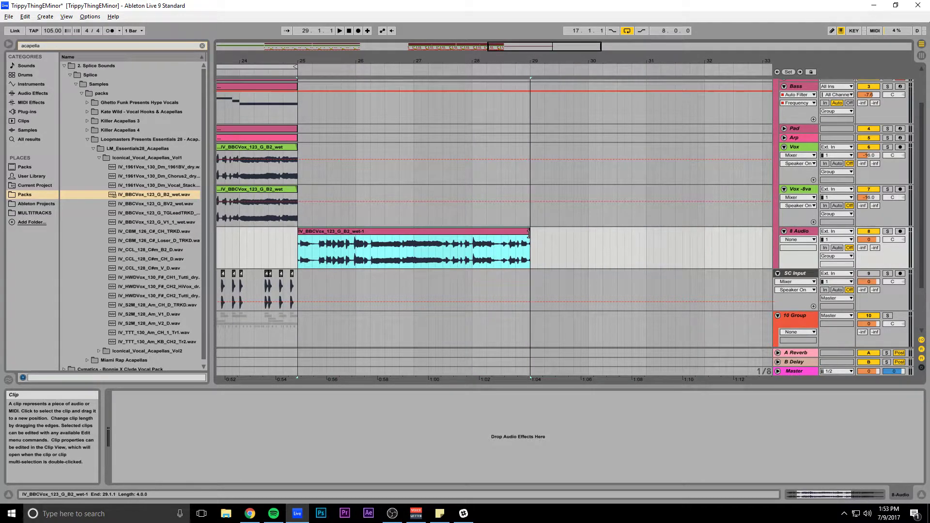
pyautogui.moveTo(554, 46)
pyautogui.mouseDown()
pyautogui.moveTo(534, 24)
pyautogui.moveTo(542, 43)
pyautogui.mouseUp()
# Reverse the trimmed four-bar vocal clip.
pyautogui.doubleClick(442, 232)
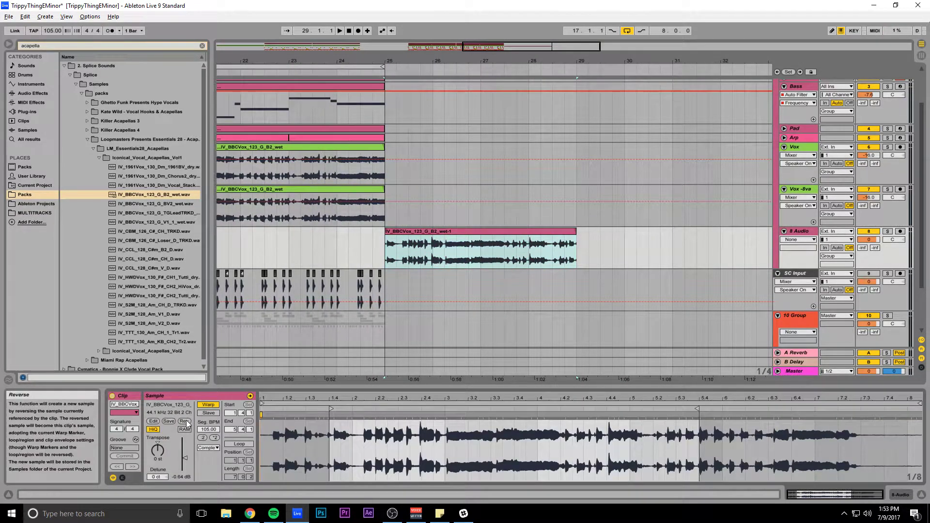
pyautogui.click(185, 421)
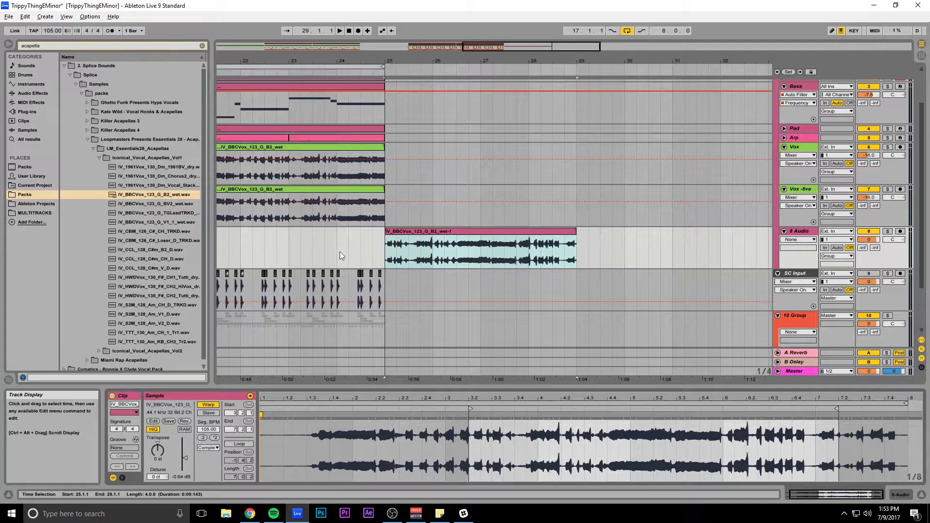
pyautogui.moveTo(488, 47); pyautogui.dragTo(494, 55)
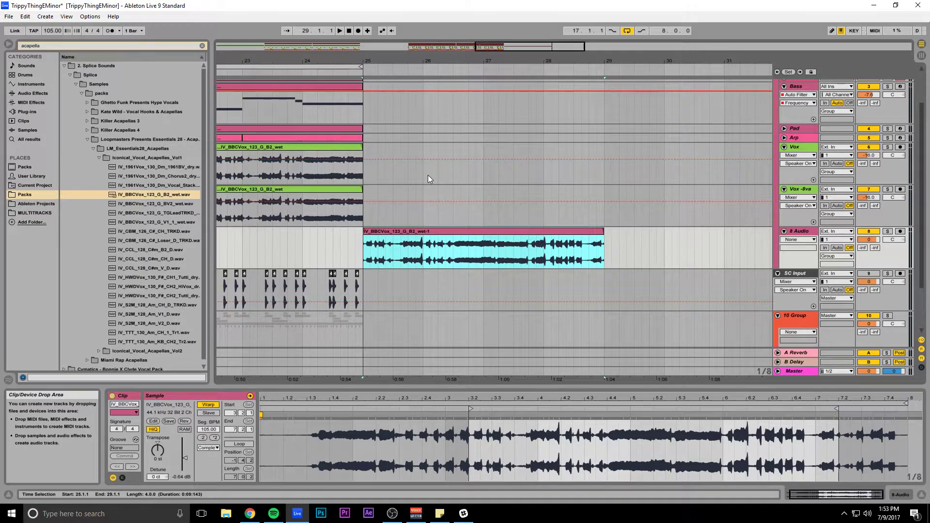
pyautogui.moveTo(503, 48); pyautogui.dragTo(503, 71)
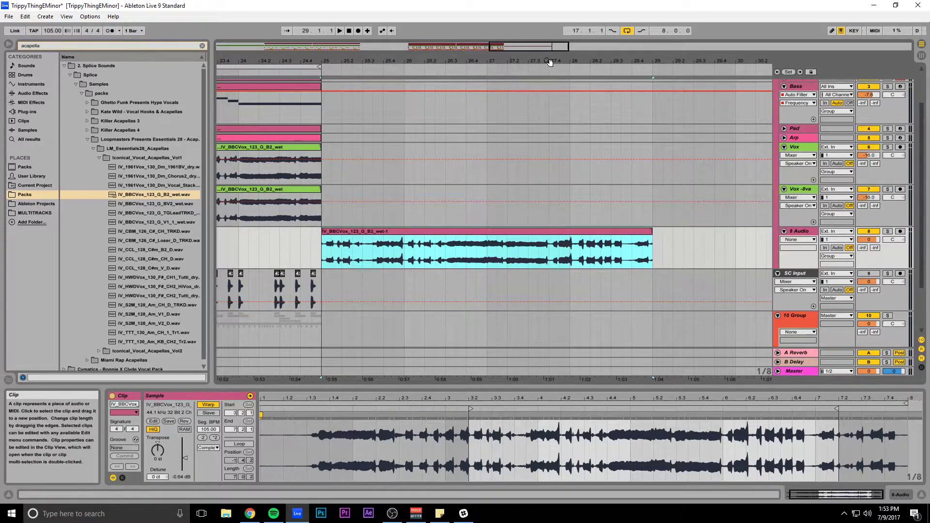
# Delete the reversed demo clip and its temporary audio track.
pyautogui.moveTo(400, 61); pyautogui.dragTo(679, 57)
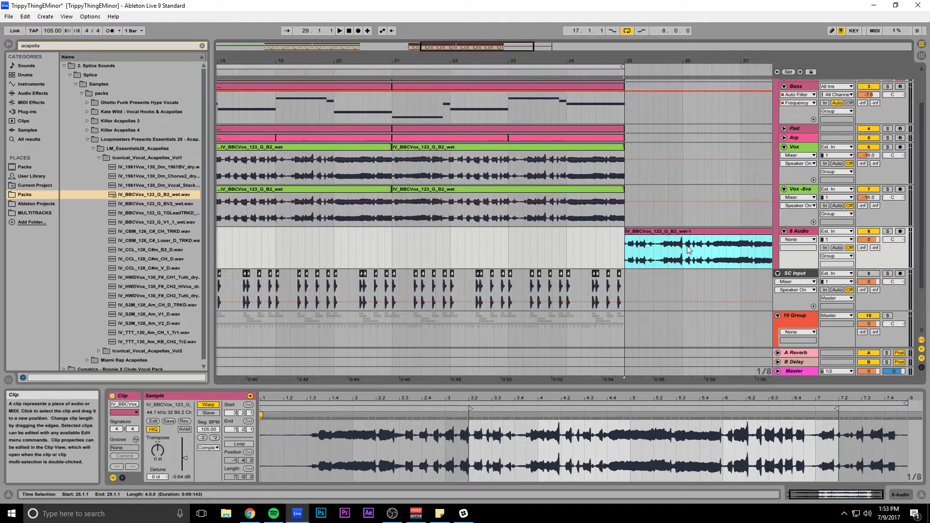
pyautogui.press('Delete')
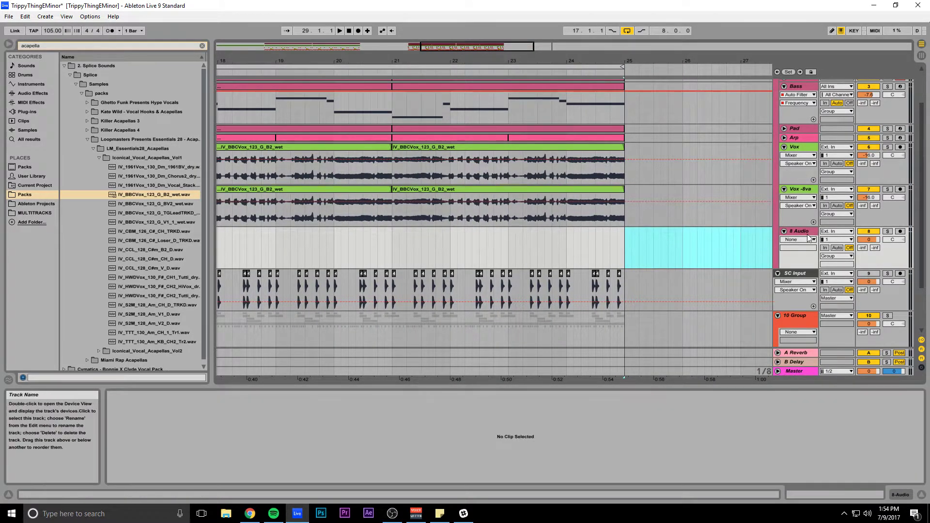
pyautogui.press('Delete')
# Show the Vox track's device chain and bypass EQ Eight, Chorus, Filter Delay and ValhallaRoom.
pyautogui.click(802, 144)
pyautogui.hotkey('shift', 'Tab')
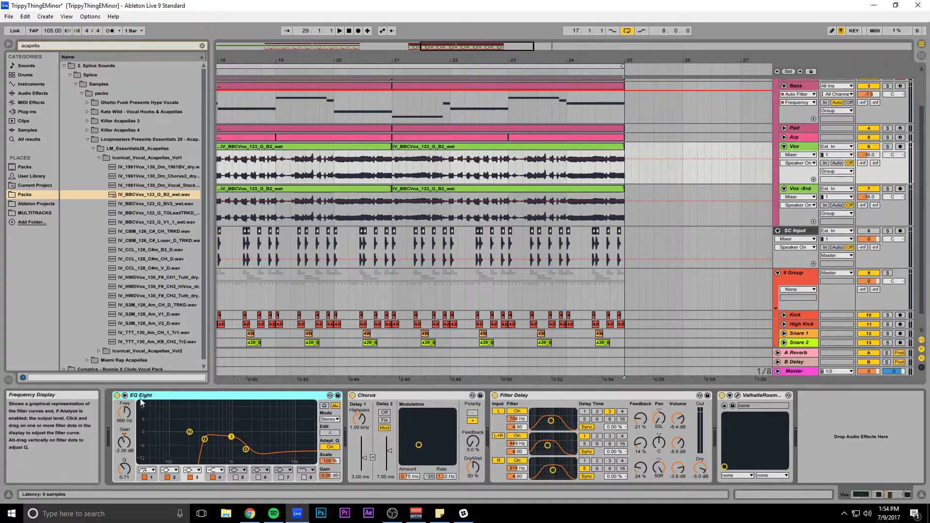
pyautogui.click(352, 395)
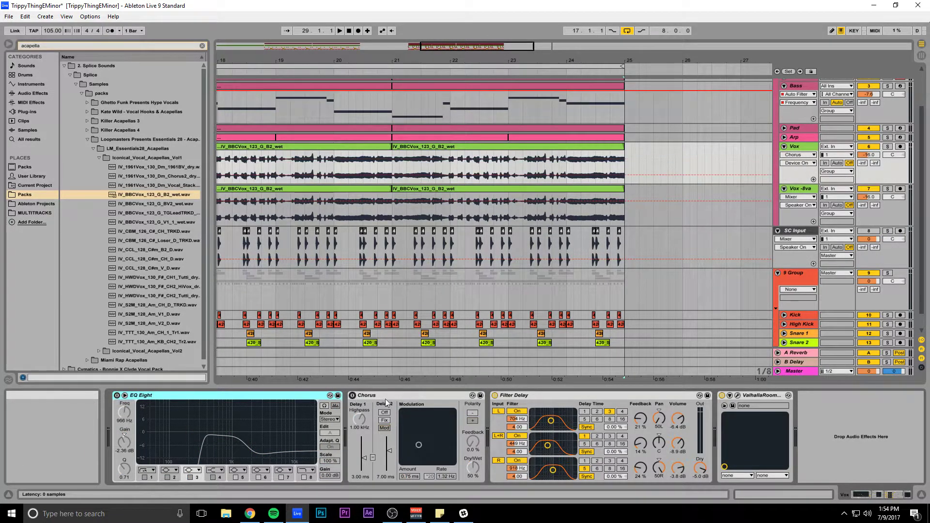
pyautogui.click(495, 396)
pyautogui.click(722, 395)
pyautogui.moveTo(503, 61); pyautogui.dragTo(616, 49)
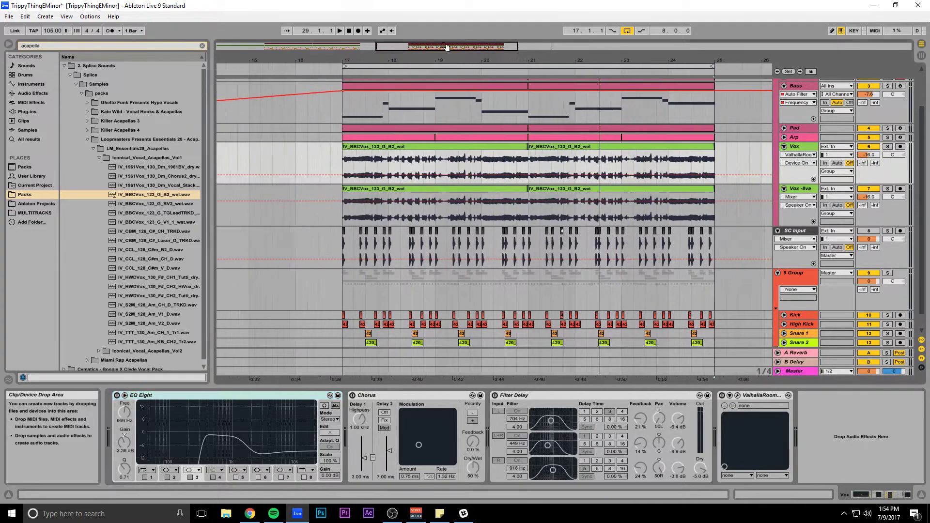
# Solo the Vox track and play its unprocessed sound from bar 17.
pyautogui.click(338, 158)
pyautogui.click(889, 147)
pyautogui.press('space')
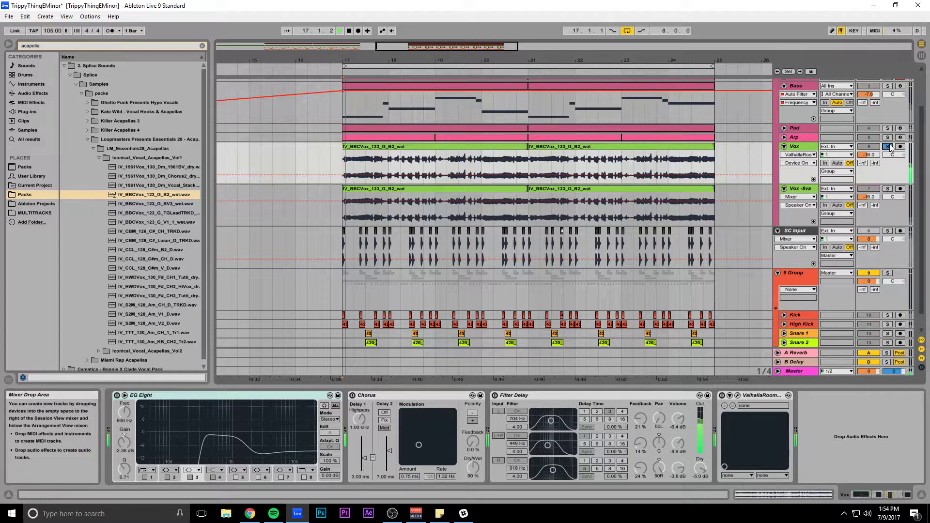
pyautogui.moveTo(440, 47); pyautogui.dragTo(440, 59)
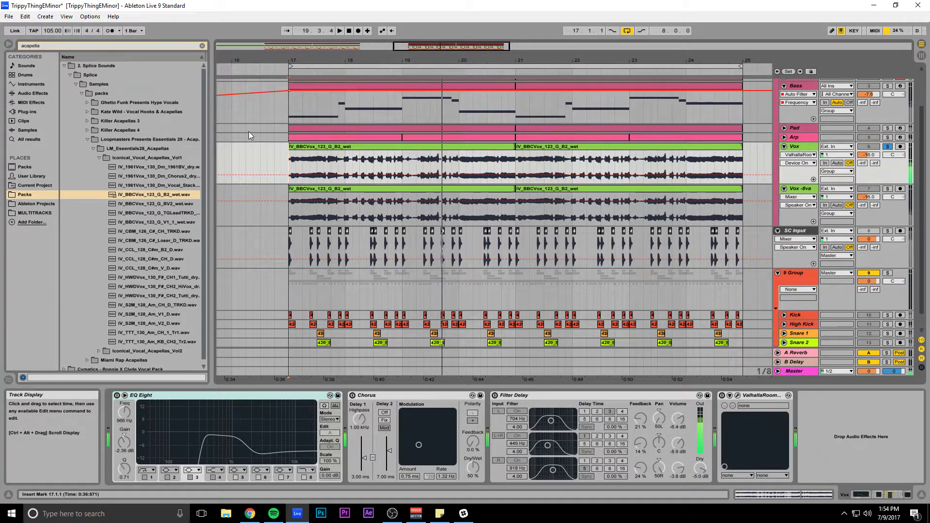
# Turn the Vox track's EQ Eight back on and play the soloed vocal through it.
pyautogui.click(118, 396)
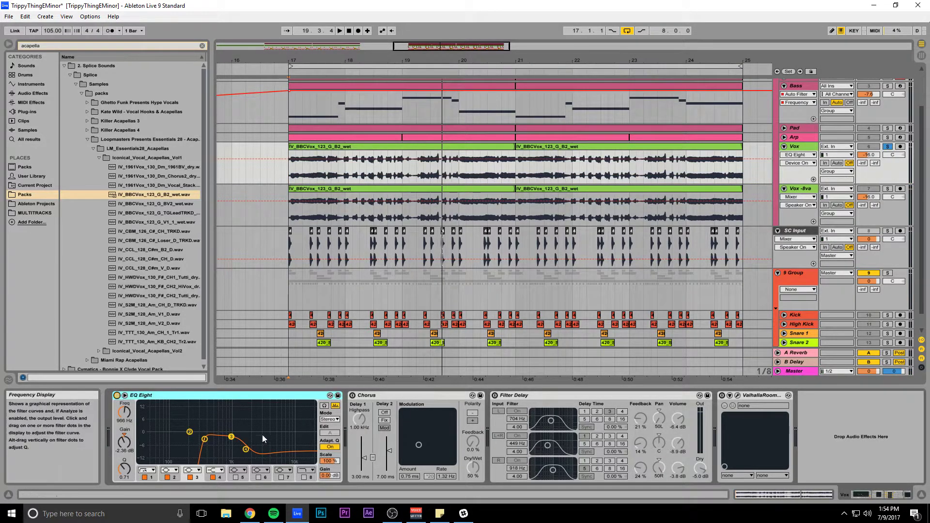
pyautogui.press('space')
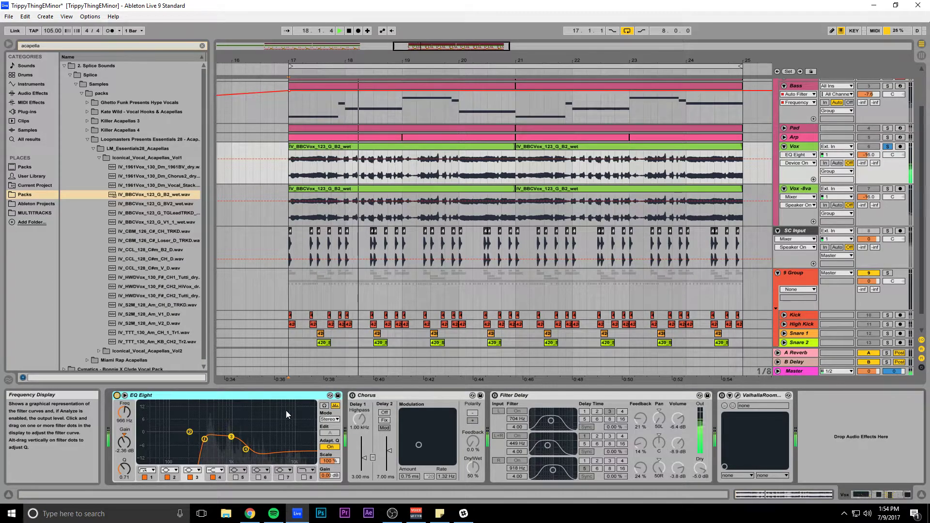
# Stop playback, turn the Vox track's Chorus back on and play the soloed vocal through it.
pyautogui.press('space')
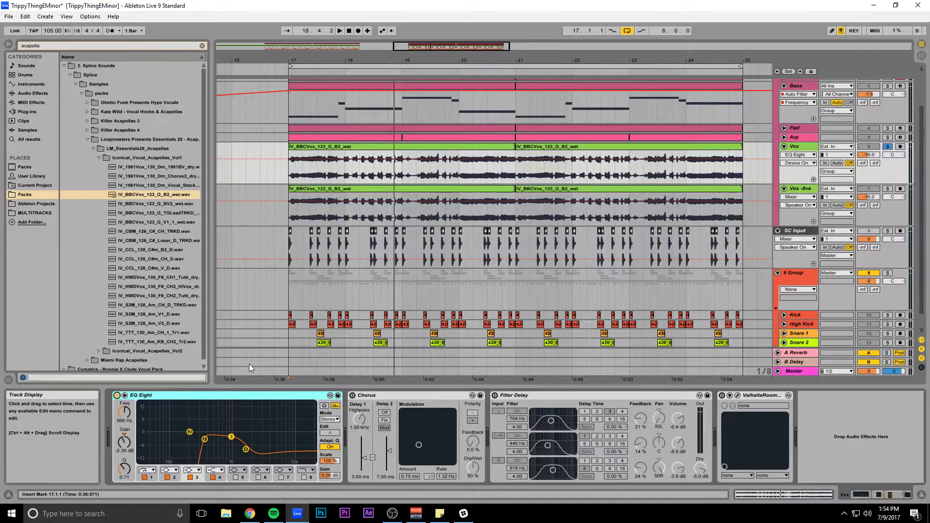
pyautogui.click(352, 395)
pyautogui.press('space')
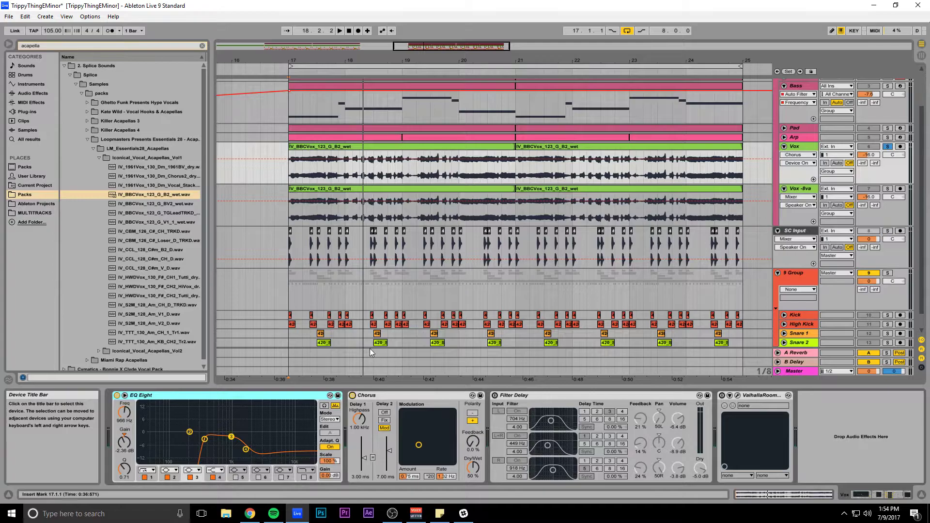
pyautogui.click(317, 272)
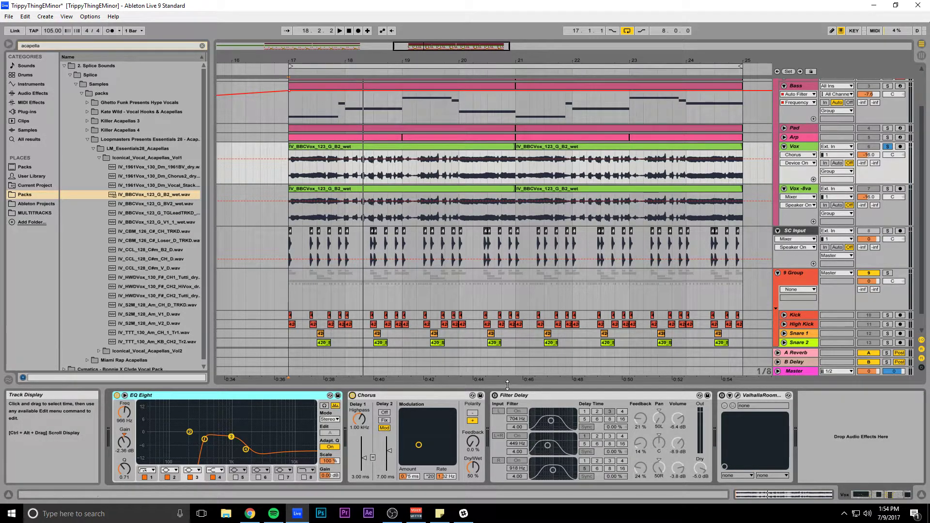
# Turn the Filter Delay back on and play the soloed Vox track with it added.
pyautogui.click(497, 396)
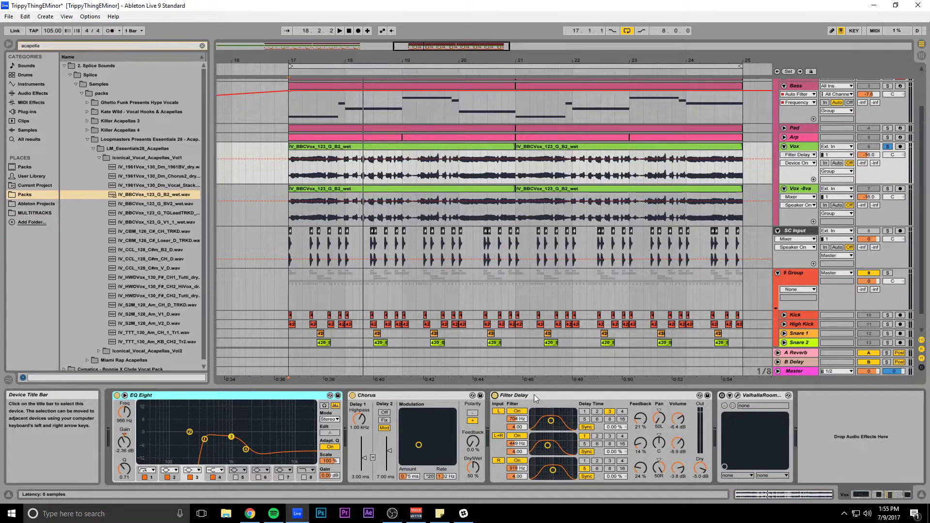
pyautogui.press('space')
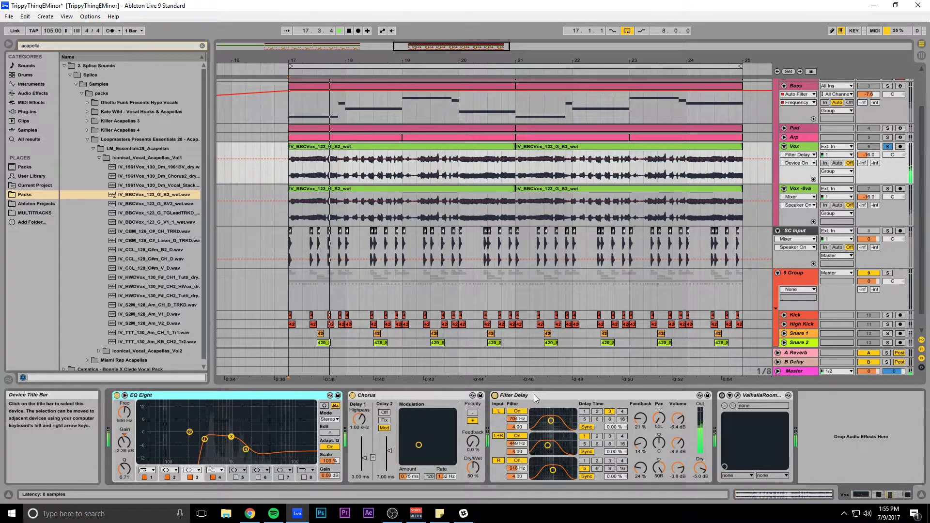
pyautogui.press('space')
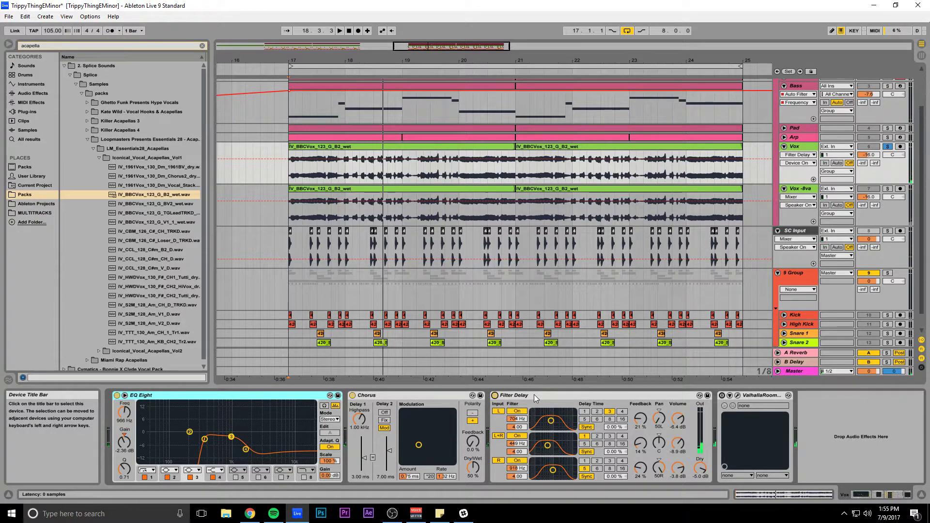
# Reactivate ValhallaRoom, play the Vox track through the full effects chain and close the reverb's window.
pyautogui.click(736, 396)
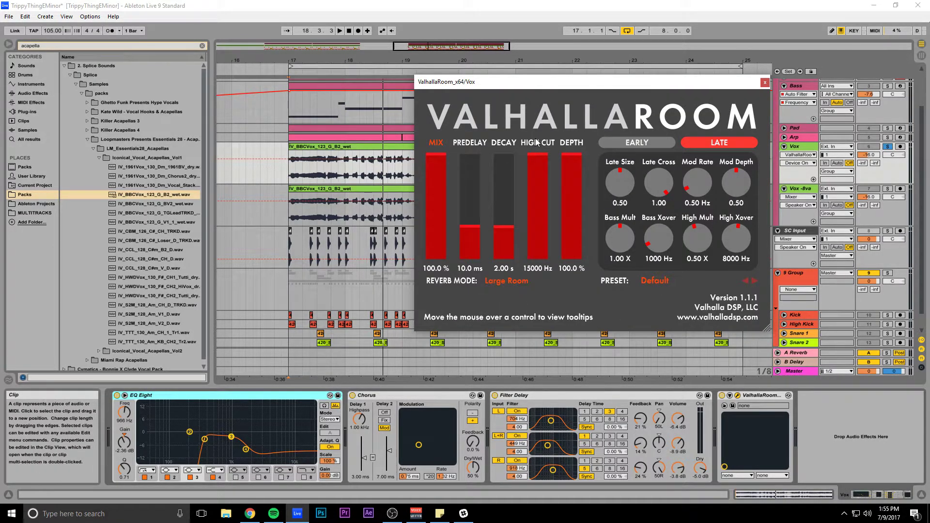
pyautogui.press('space')
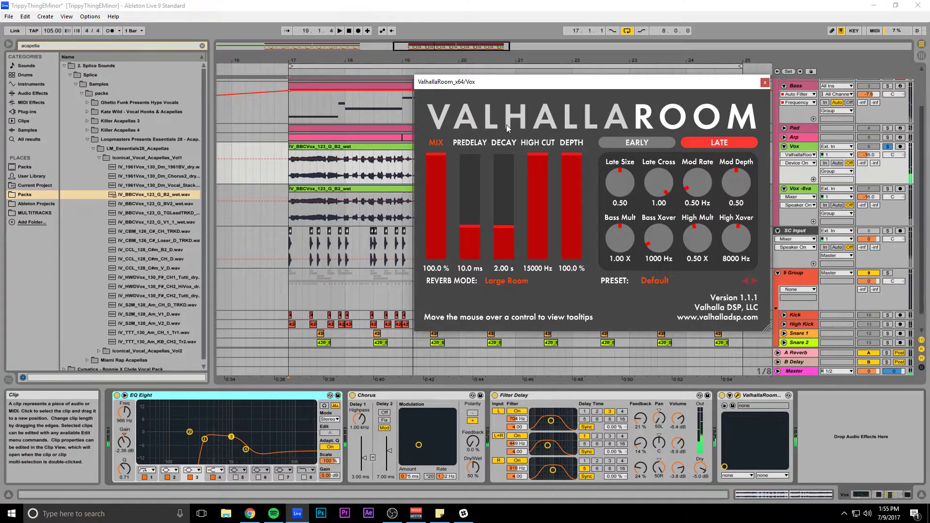
pyautogui.click(765, 82)
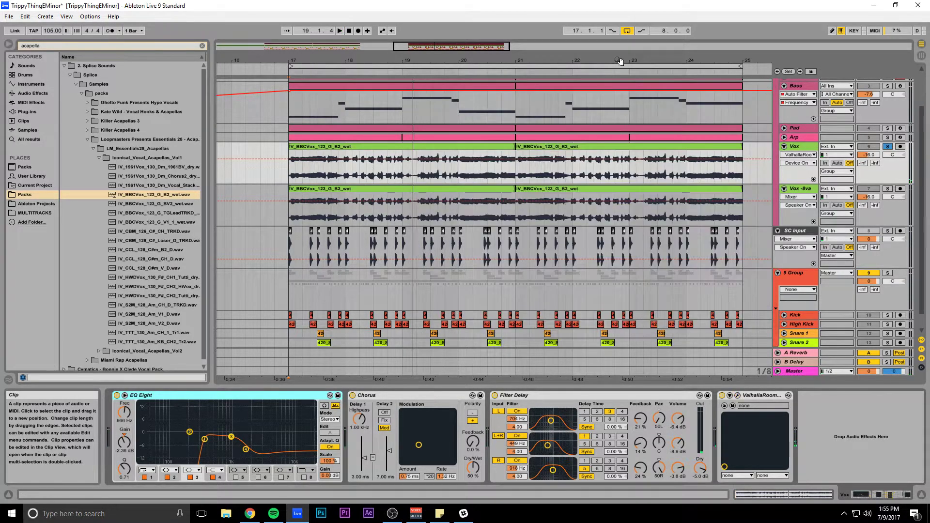
# Show the first Vox -8va clip's sample settings, solo that track and start playing the octave-down vocal.
pyautogui.moveTo(456, 60); pyautogui.dragTo(457, 49)
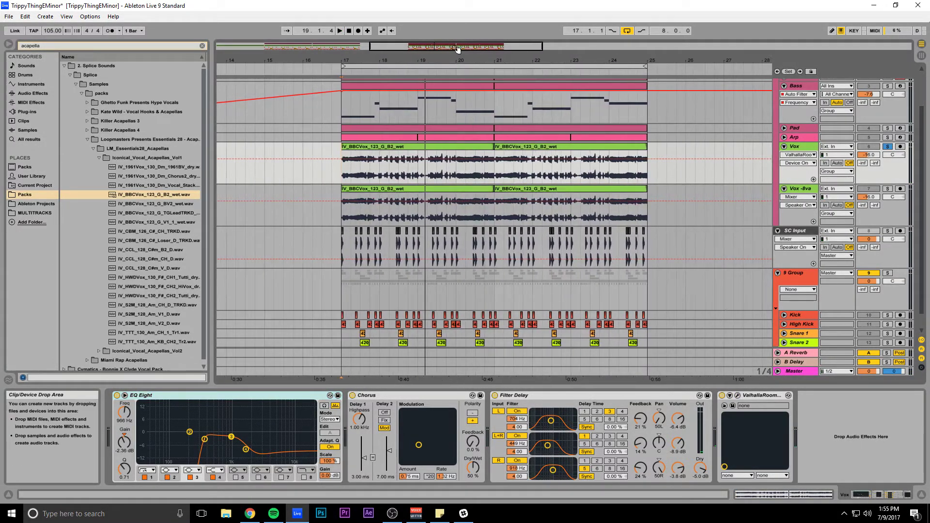
pyautogui.click(800, 189)
pyautogui.click(434, 189)
pyautogui.click(772, 495)
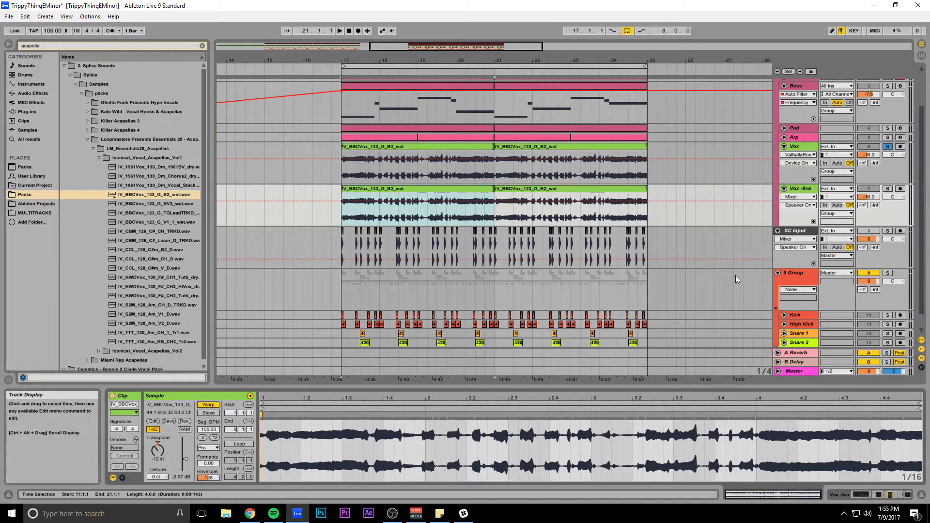
pyautogui.click(888, 189)
pyautogui.press('space')
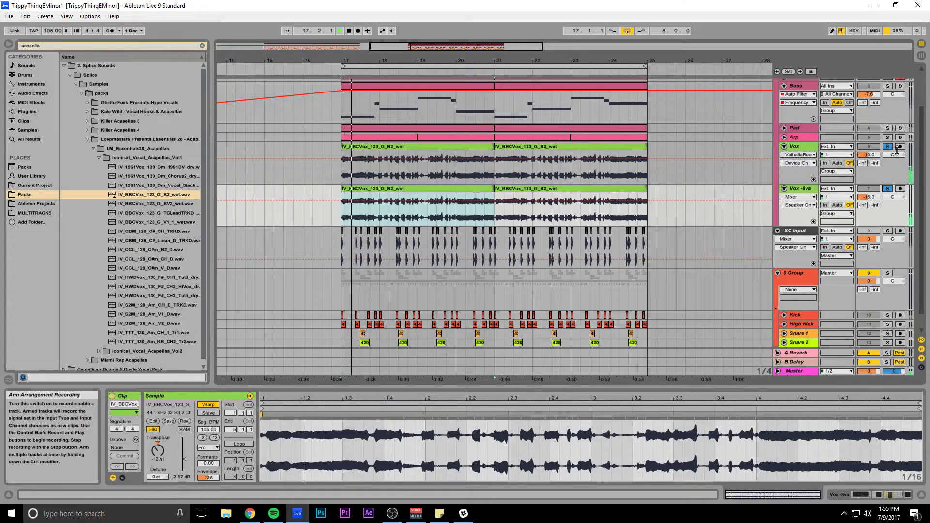
# Stop playback and show the warp modes available for the Vox -8va clip, keeping Complex Pro.
pyautogui.moveTo(450, 44); pyautogui.dragTo(450, 47)
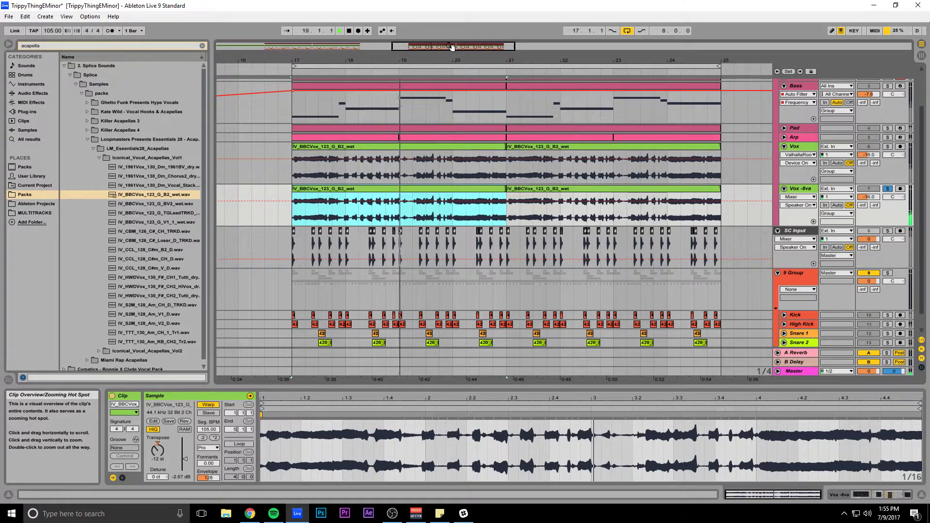
pyautogui.click(208, 448)
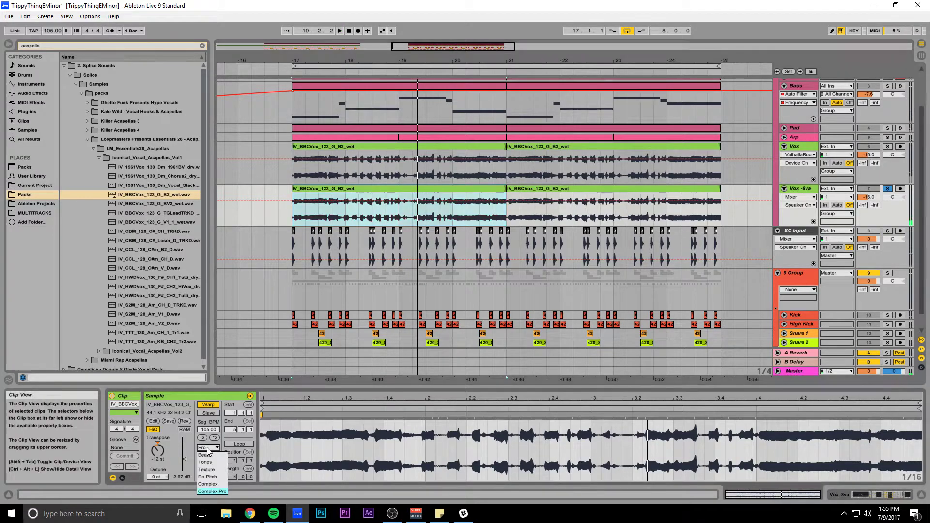
pyautogui.click(208, 449)
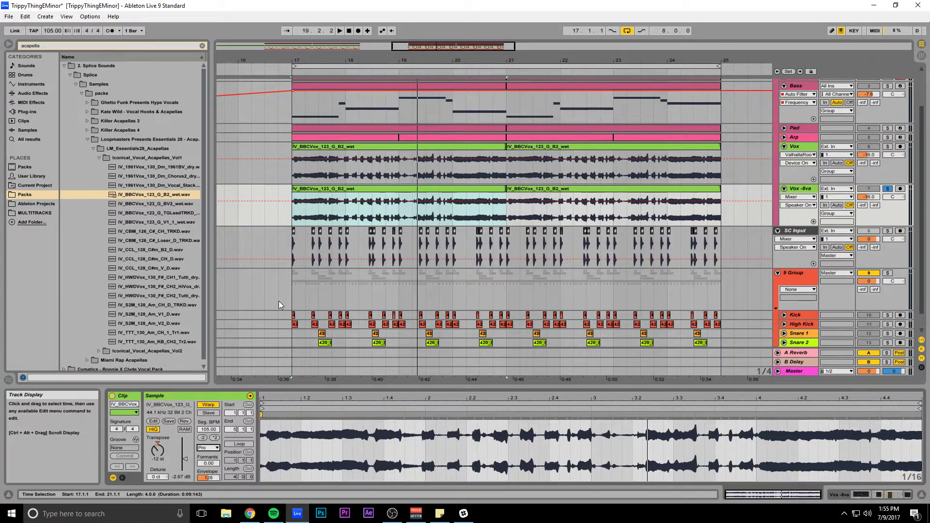
# Solo Vox together with Vox -8va and play both vocal layers from bar 17.
pyautogui.click(290, 217)
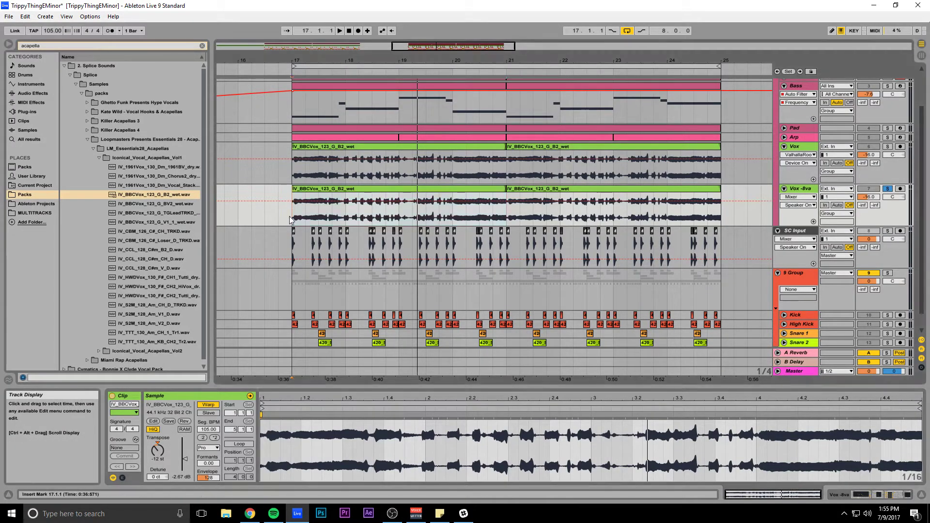
pyautogui.click(800, 192)
pyautogui.click(888, 146)
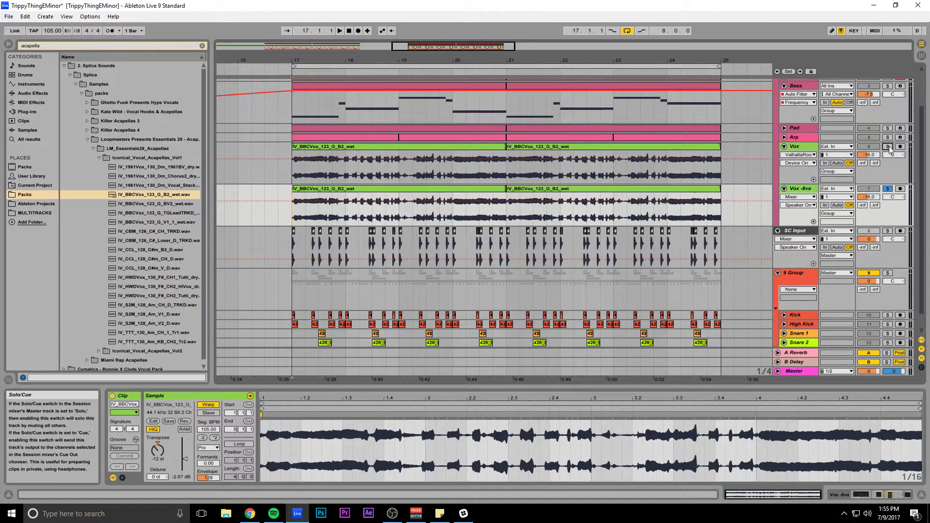
pyautogui.press('space')
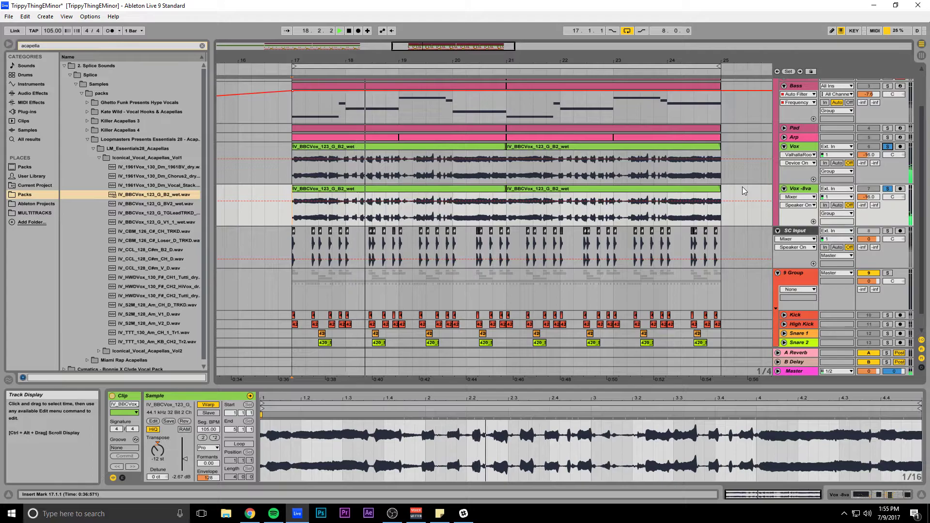
pyautogui.press('space')
# Compare the device chains of the Vox -8va and Vox tracks.
pyautogui.click(798, 191)
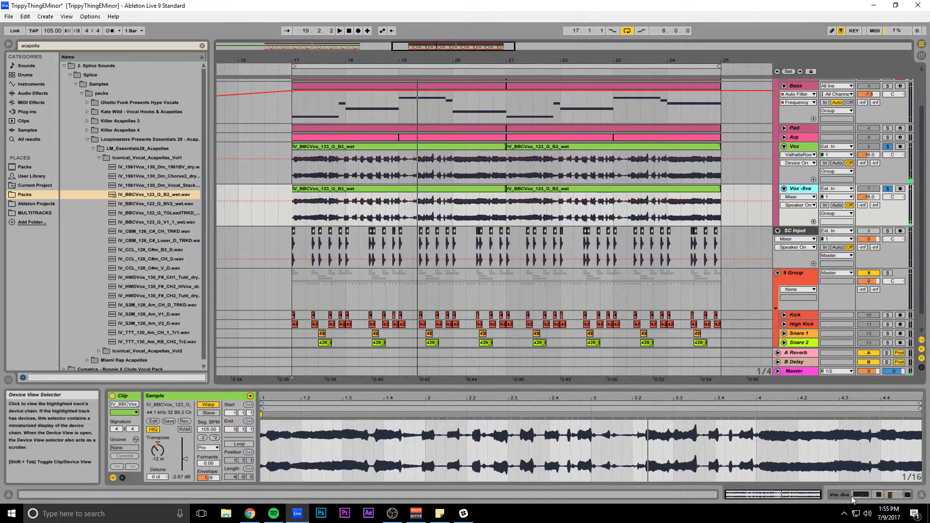
pyautogui.click(797, 146)
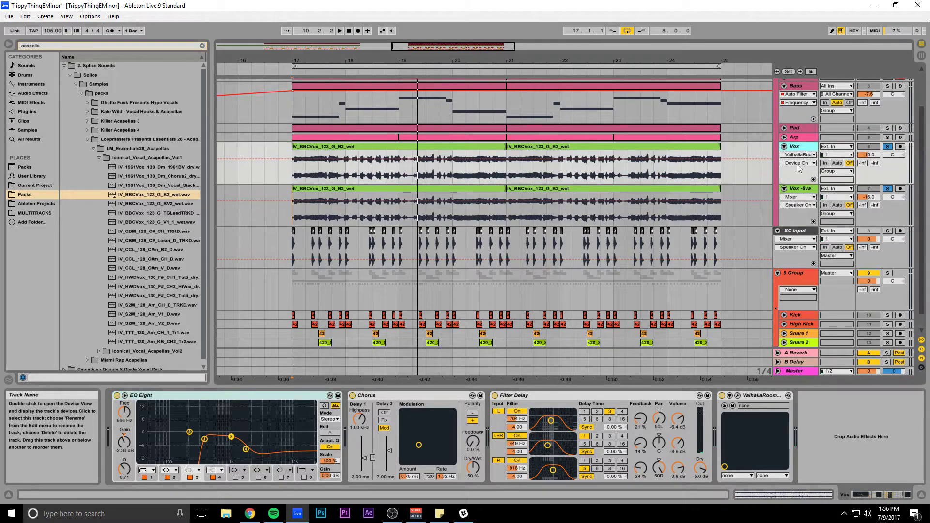
pyautogui.click(802, 190)
pyautogui.click(800, 149)
# Fold the Bass, Vox, Vox -8va and SC Input tracks and take the vocal tracks off solo.
pyautogui.moveTo(464, 62)
pyautogui.mouseDown()
pyautogui.moveTo(441, 43)
pyautogui.moveTo(437, 52)
pyautogui.moveTo(442, 64)
pyautogui.moveTo(466, 48)
pyautogui.mouseUp()
pyautogui.press('-')
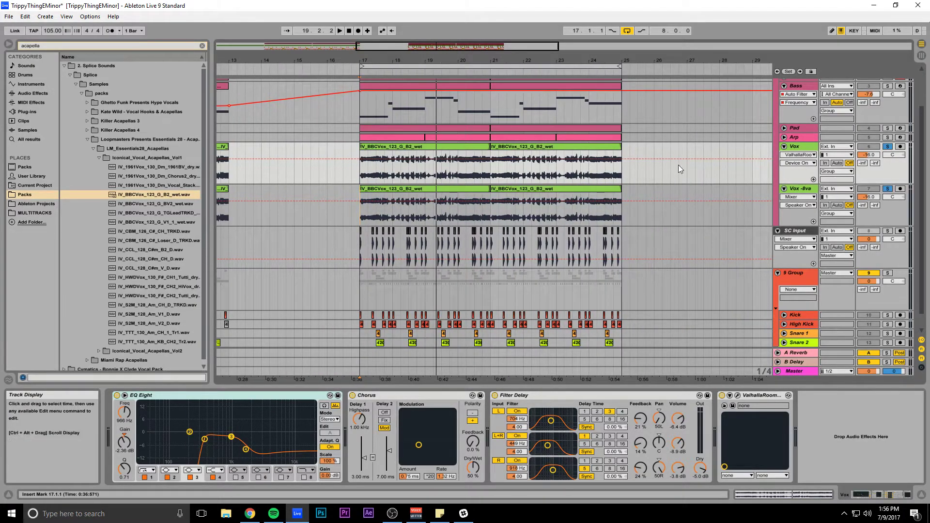
pyautogui.scroll(3, 678, 163)
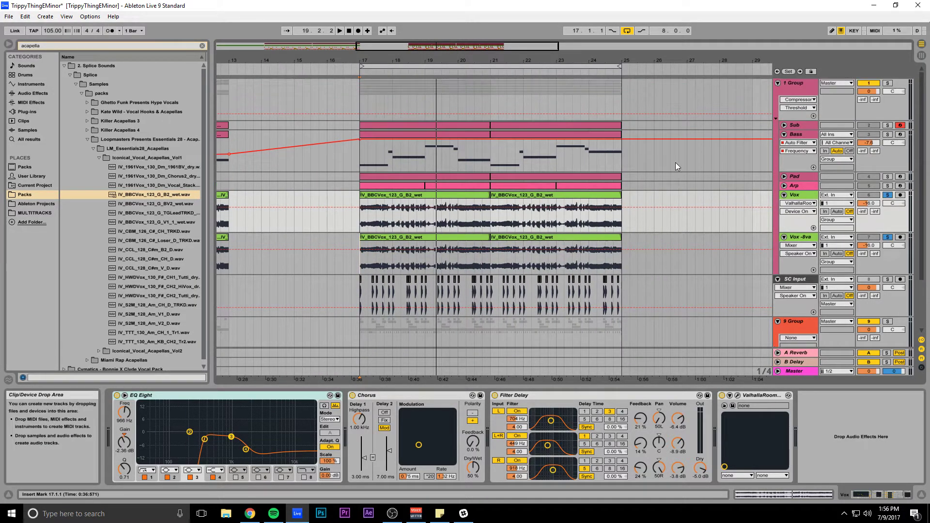
pyautogui.click(778, 134)
pyautogui.press('+')
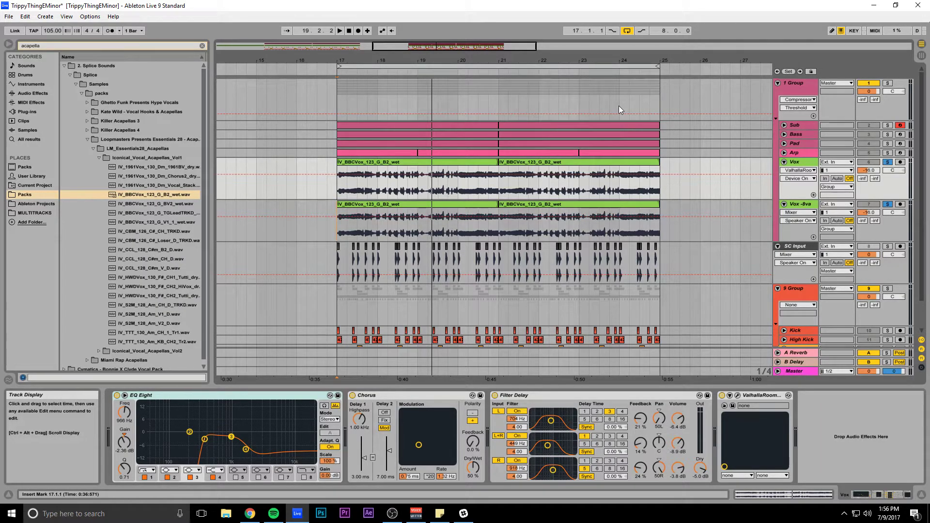
pyautogui.moveTo(457, 46)
pyautogui.mouseDown()
pyautogui.moveTo(457, 36)
pyautogui.moveTo(458, 71)
pyautogui.moveTo(458, 50)
pyautogui.mouseUp()
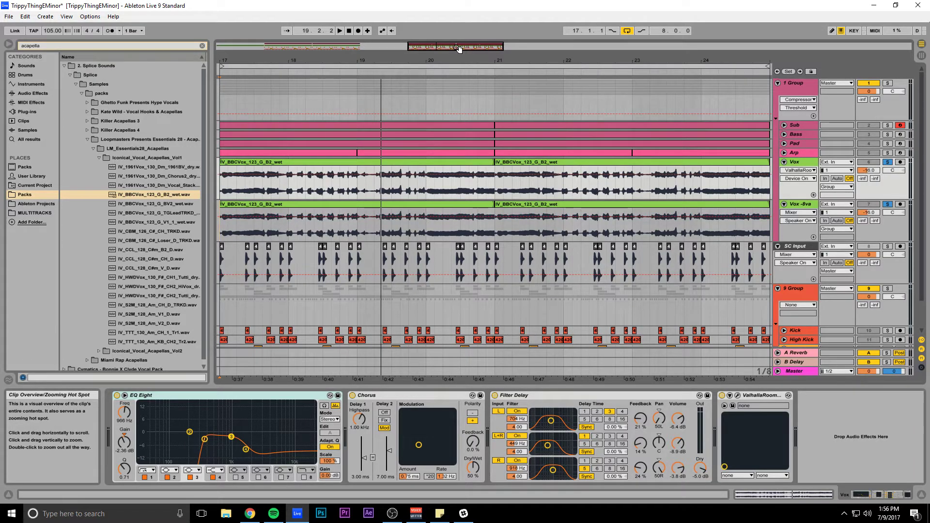
pyautogui.moveTo(459, 48); pyautogui.dragTo(413, 85)
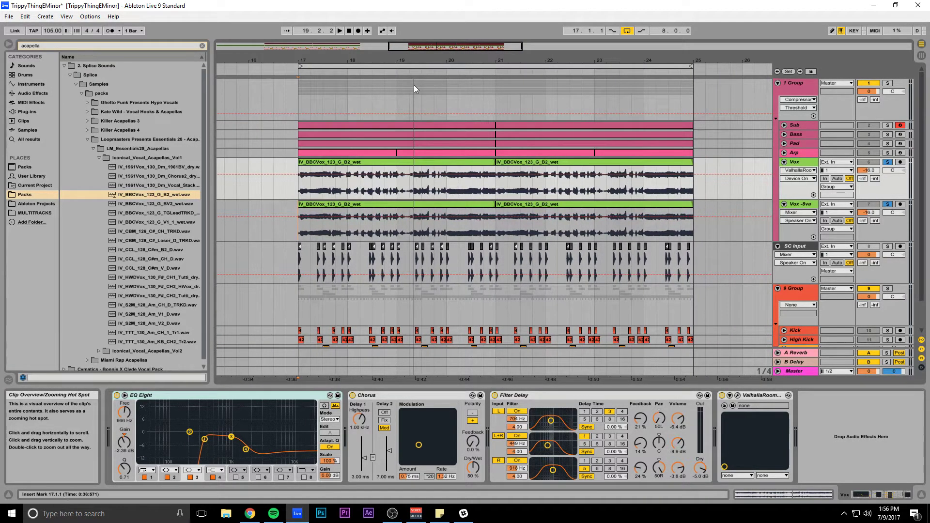
pyautogui.click(784, 162)
pyautogui.click(784, 171)
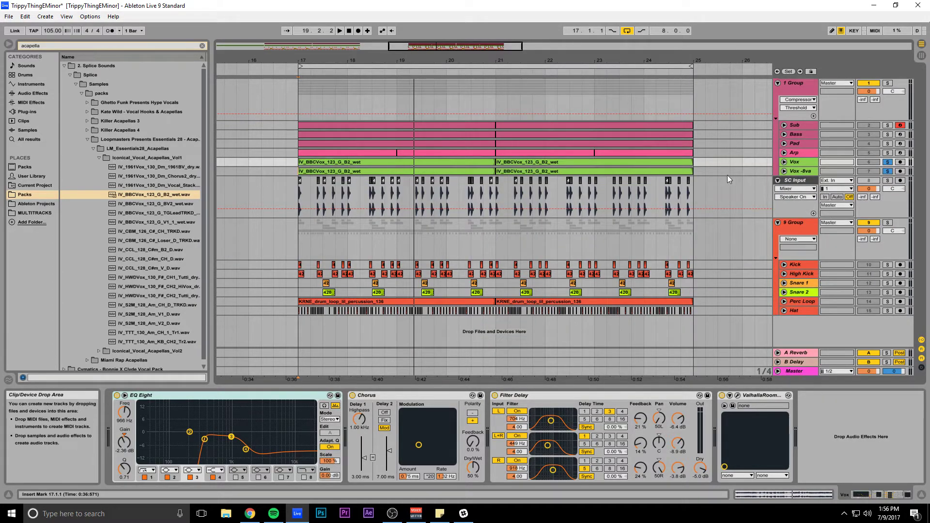
pyautogui.click(778, 180)
pyautogui.click(888, 162)
pyautogui.moveTo(449, 46); pyautogui.dragTo(468, 64)
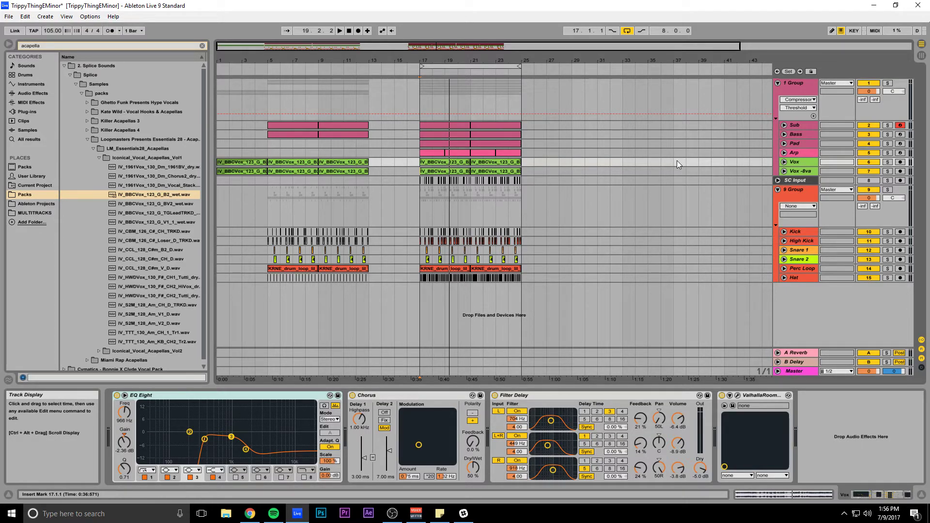
pyautogui.moveTo(434, 46); pyautogui.dragTo(434, 87)
pyautogui.moveTo(452, 47); pyautogui.dragTo(452, 47)
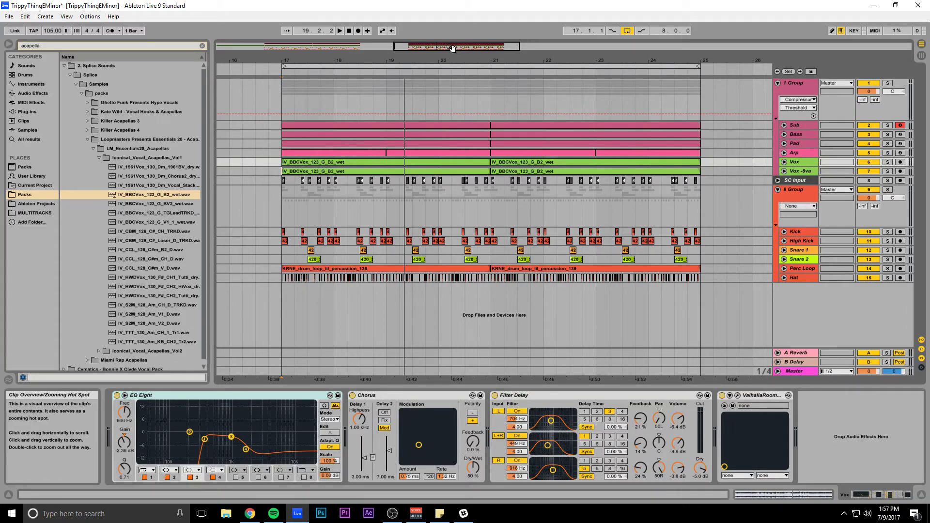
pyautogui.moveTo(452, 48); pyautogui.dragTo(452, 55)
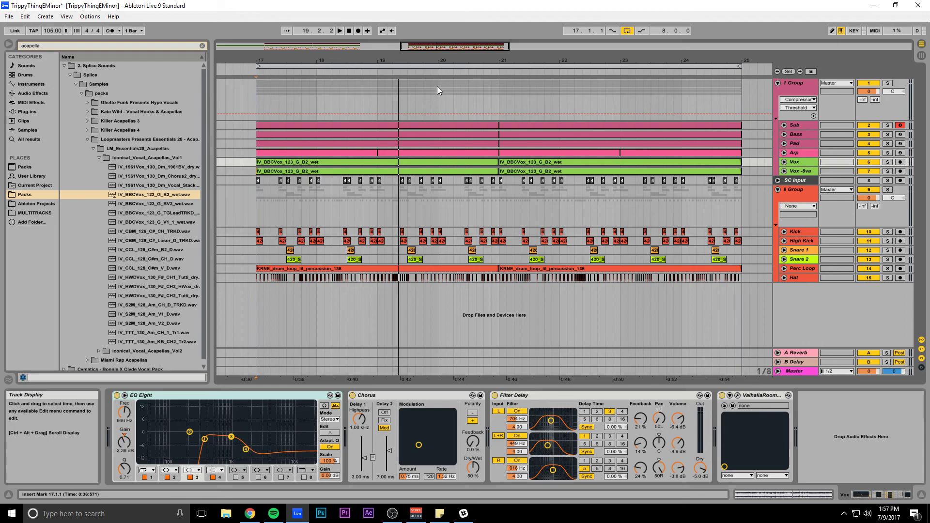
pyautogui.hotkey('alt', 'Tab')
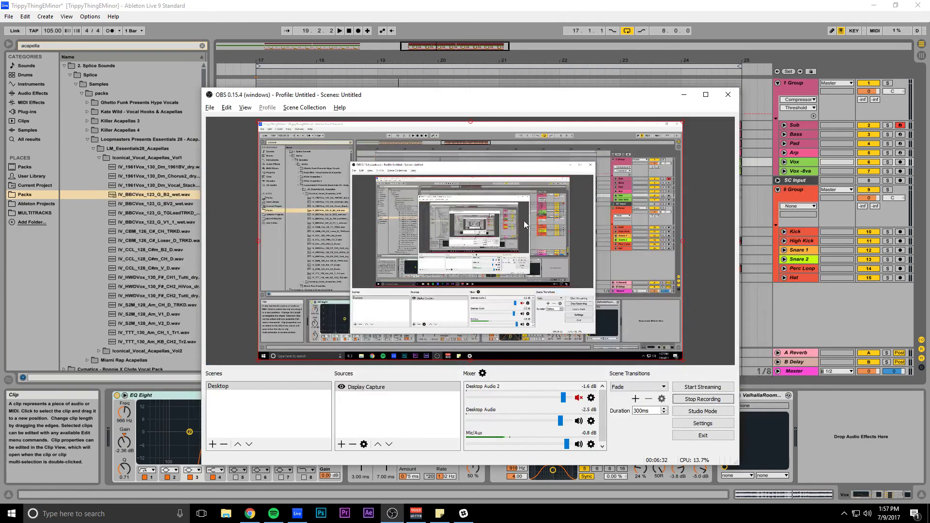